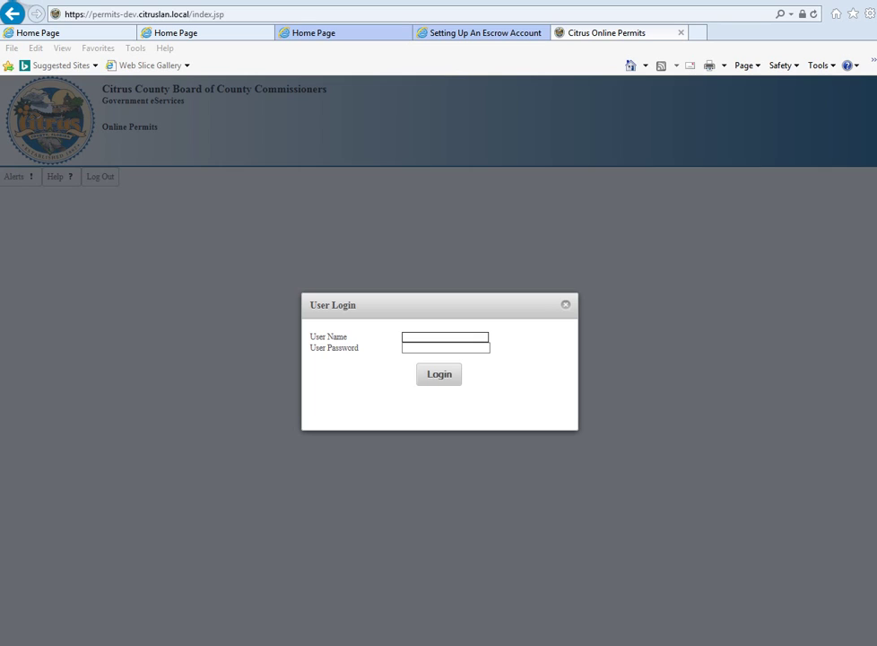
# Log in to Citrus Online Permits with the contractor's user name and password
pyautogui.click(475, 336)
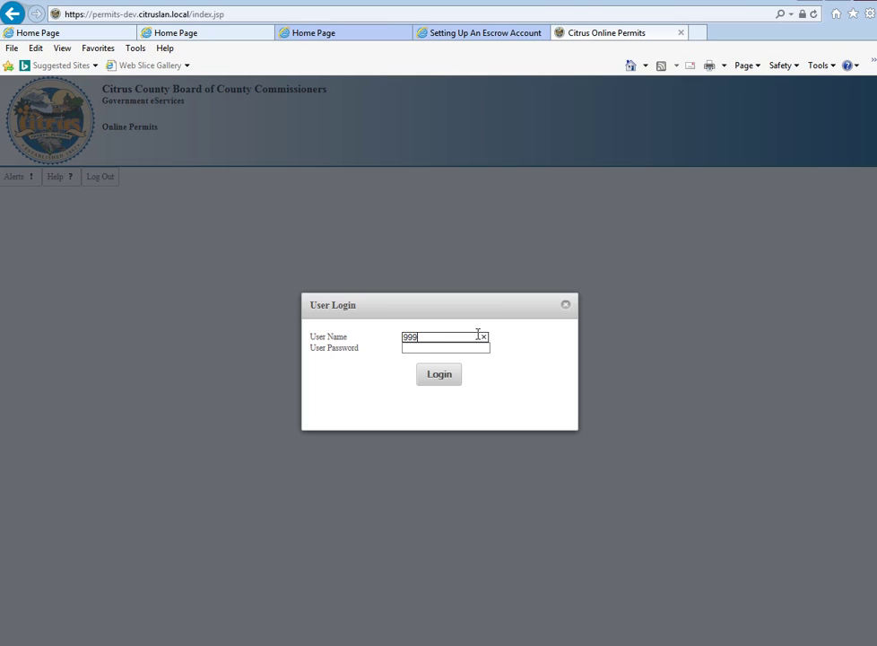
pyautogui.press('Tab')
pyautogui.press('Return')
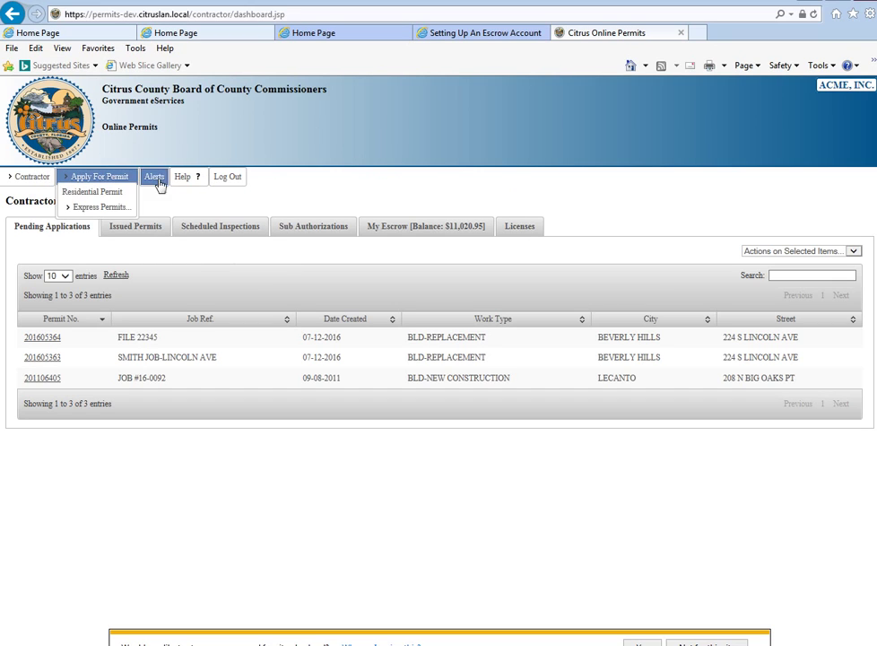
# Open the contractor dashboard, view the Required Documents page, and return to the dashboard
pyautogui.moveTo(41, 178)
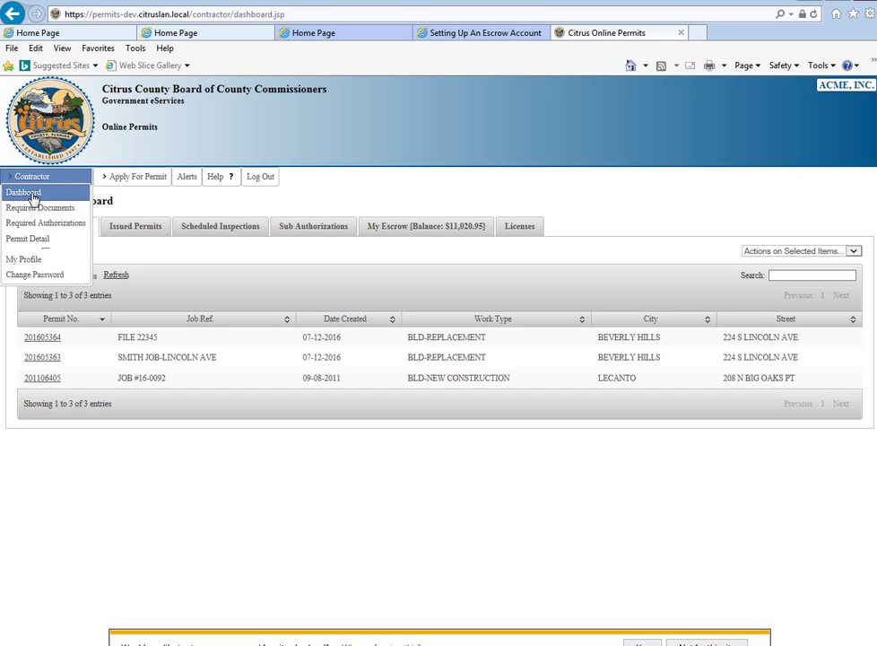
pyautogui.click(34, 197)
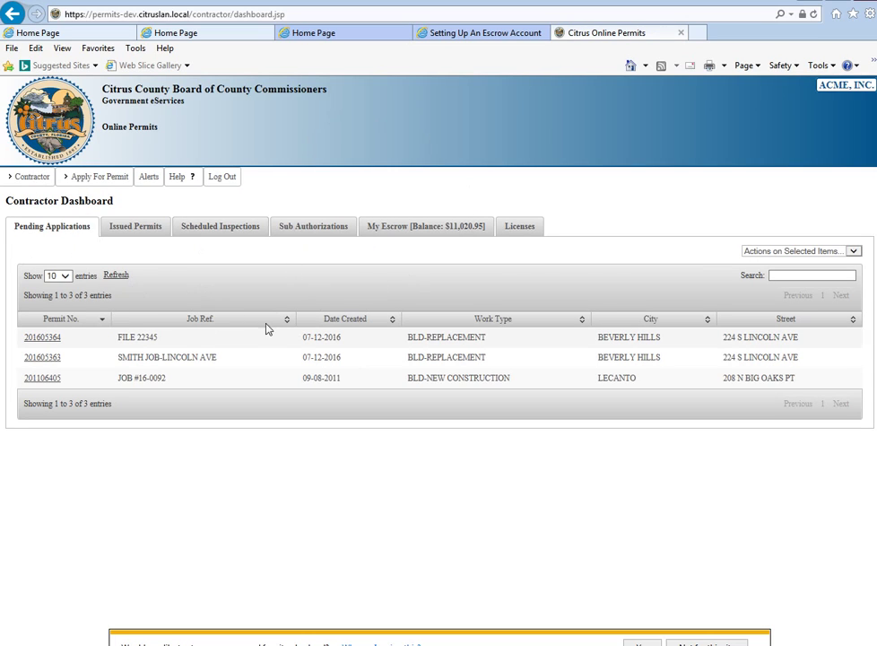
pyautogui.click(18, 179)
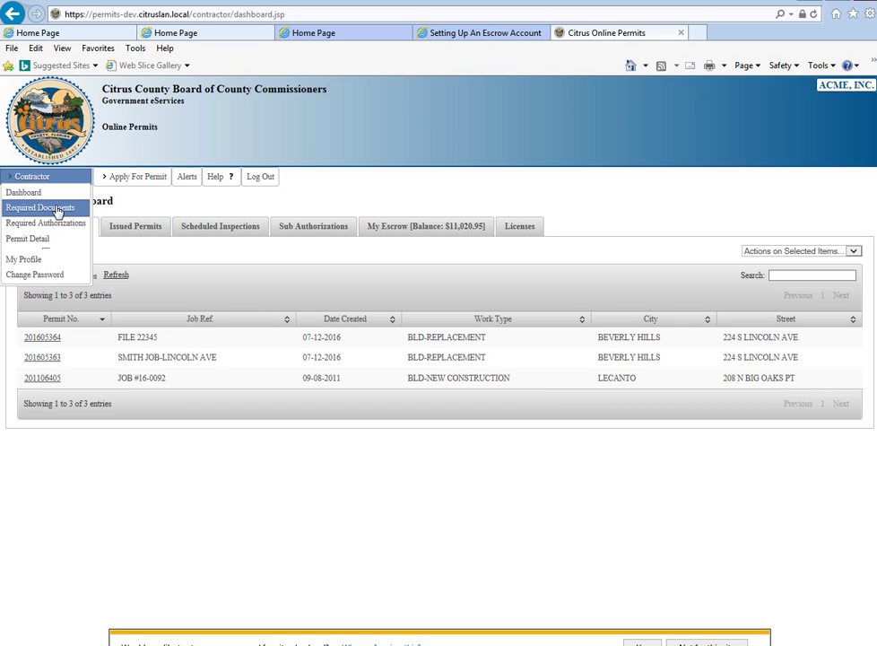
pyautogui.click(57, 209)
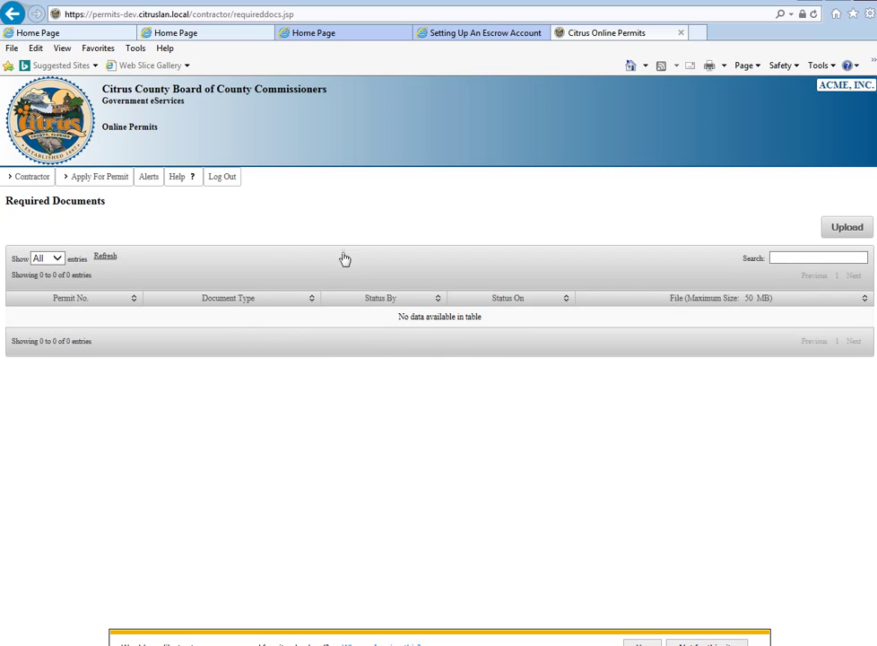
pyautogui.moveTo(24, 178)
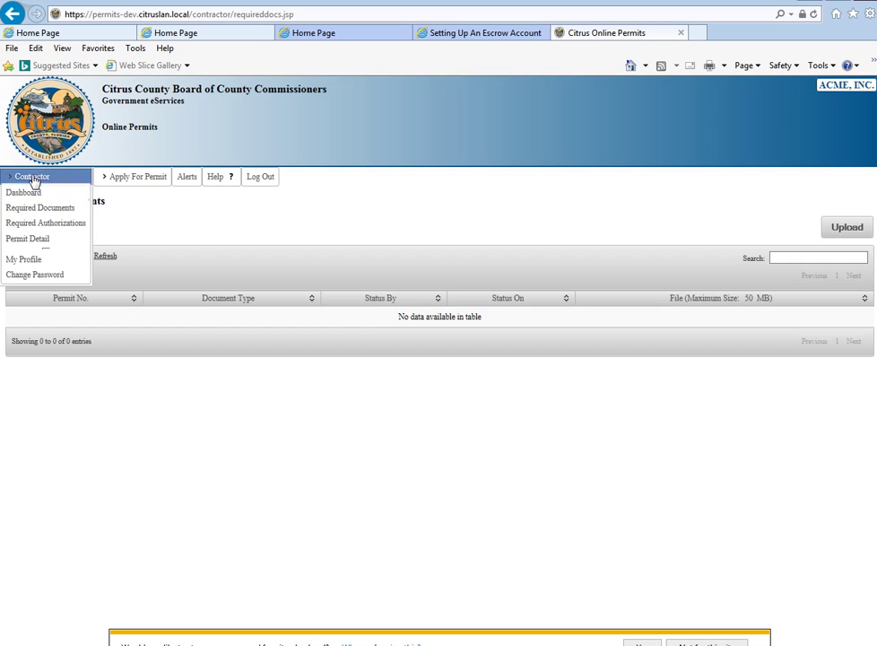
pyautogui.click(40, 195)
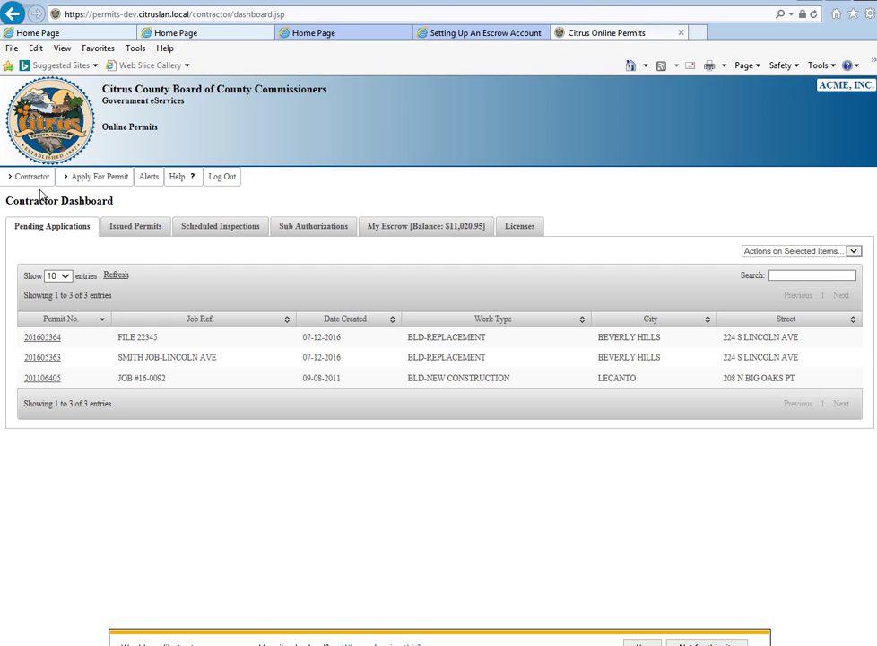
# Open the Permit Detail page, dismiss its notification, and return to the contractor dashboard
pyautogui.moveTo(34, 177)
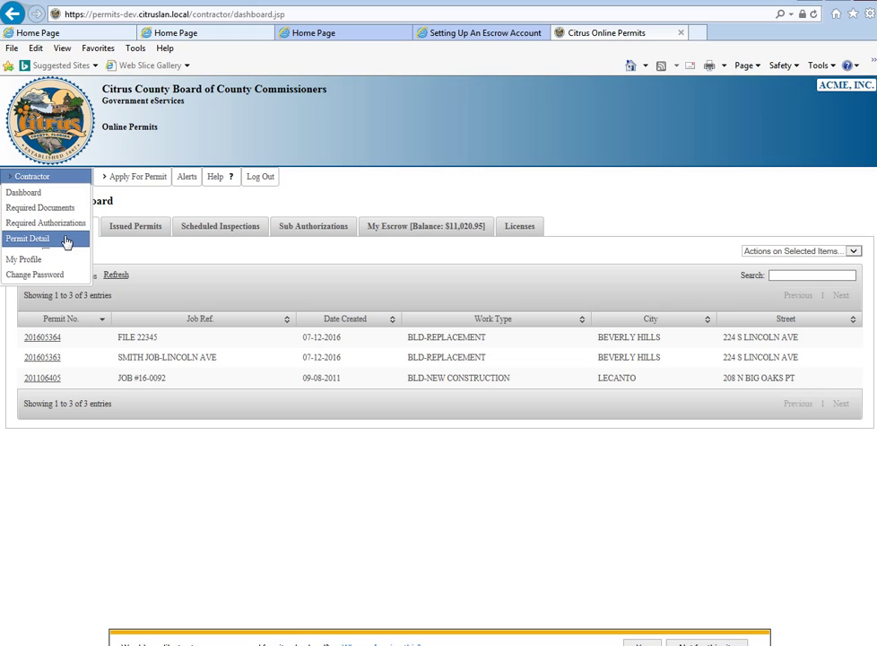
pyautogui.click(66, 242)
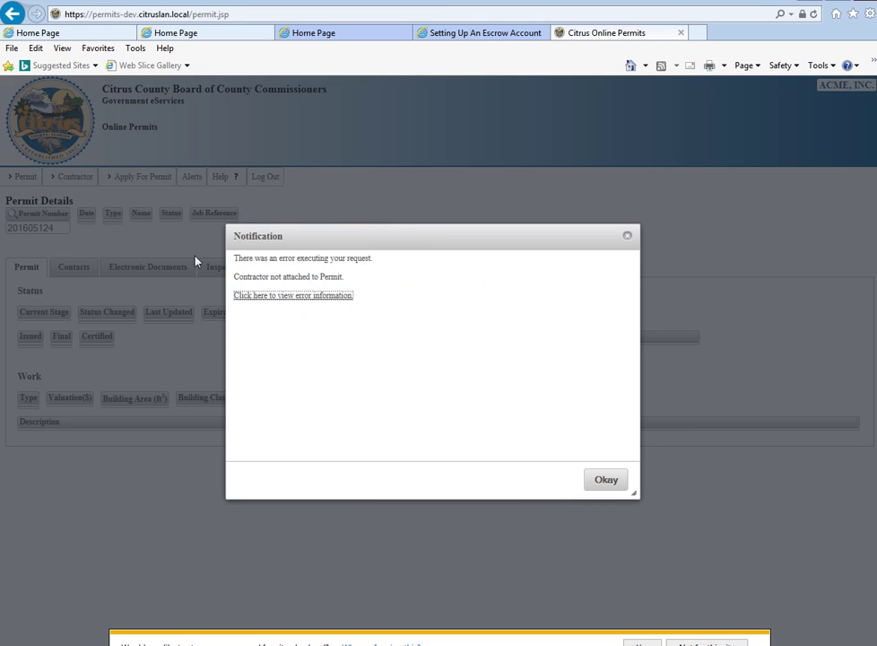
pyautogui.click(605, 481)
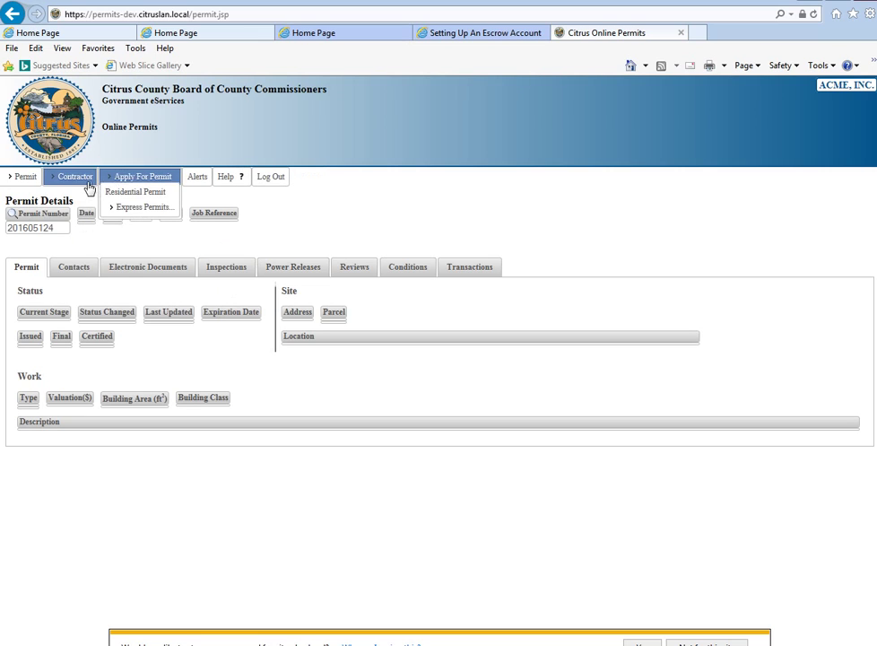
pyautogui.moveTo(78, 185)
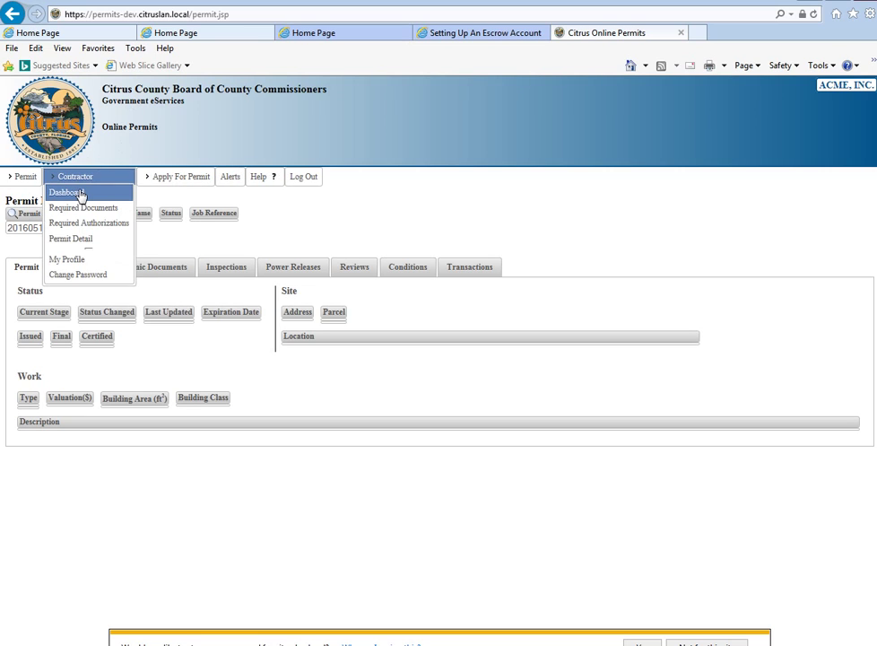
pyautogui.click(79, 193)
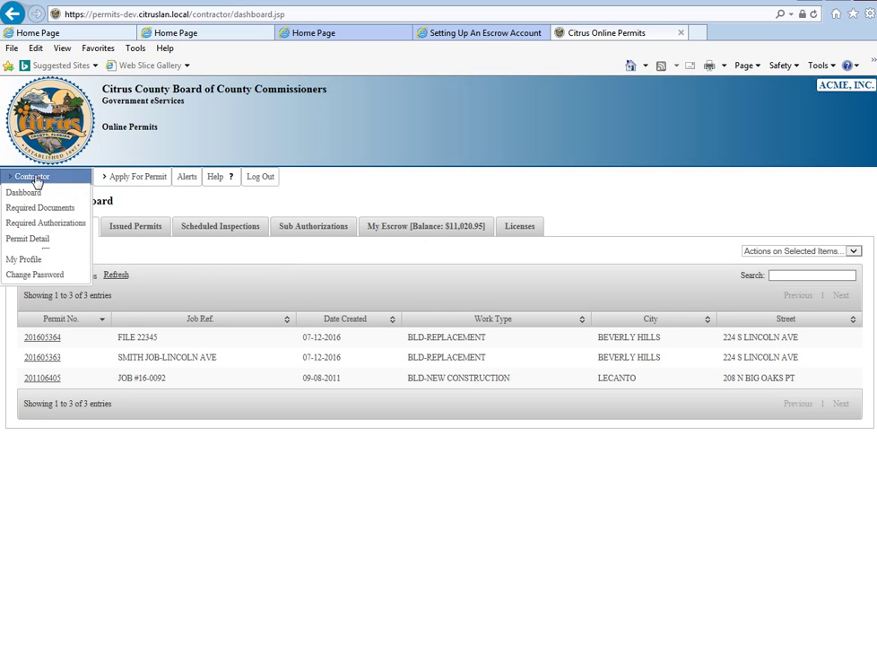
# Open the contractor profile, save its contact information, and return to the dashboard
pyautogui.click(39, 261)
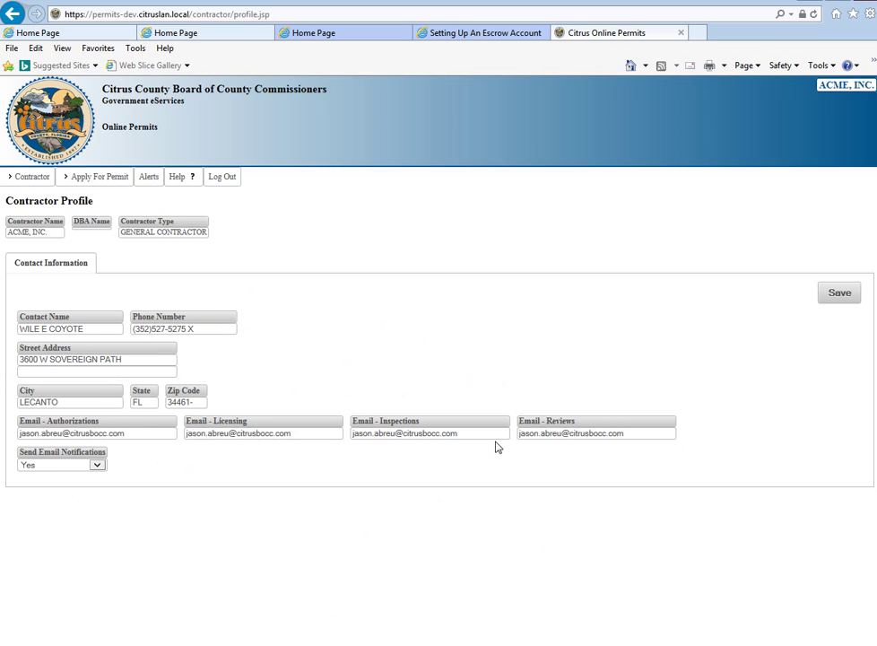
pyautogui.click(843, 296)
pyautogui.click(597, 480)
pyautogui.click(33, 176)
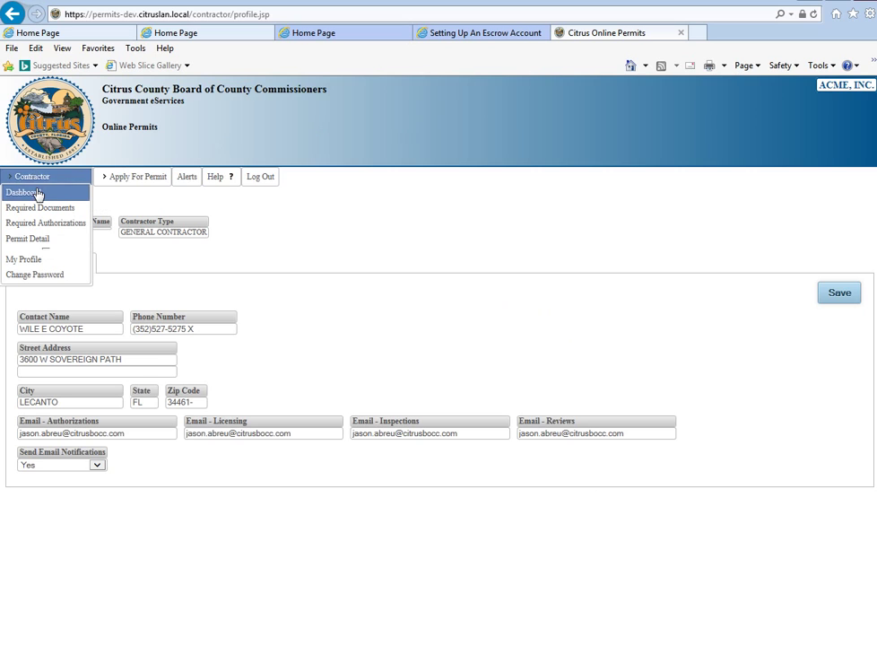
pyautogui.click(41, 192)
pyautogui.click(71, 180)
pyautogui.click(34, 179)
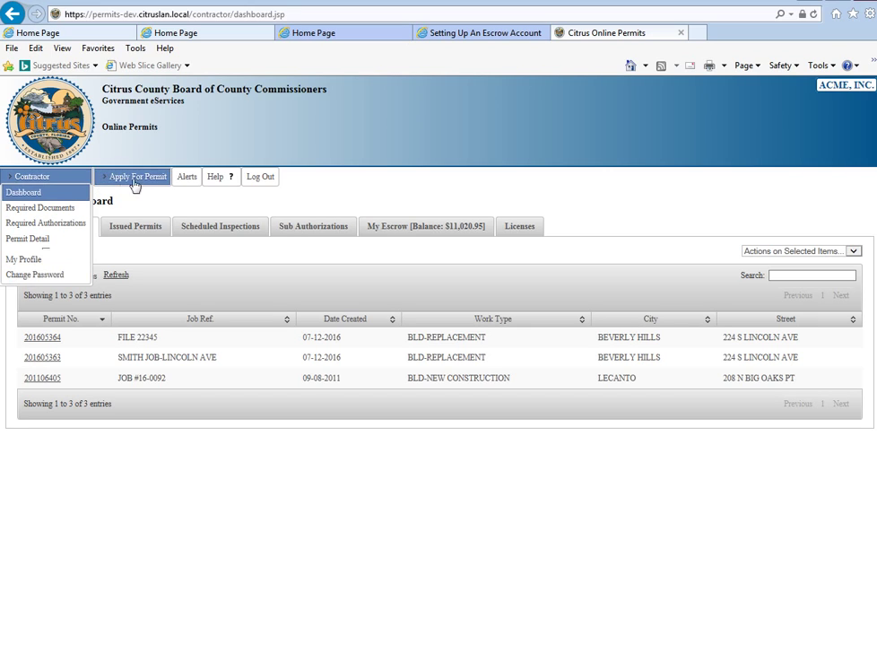
pyautogui.moveTo(106, 178)
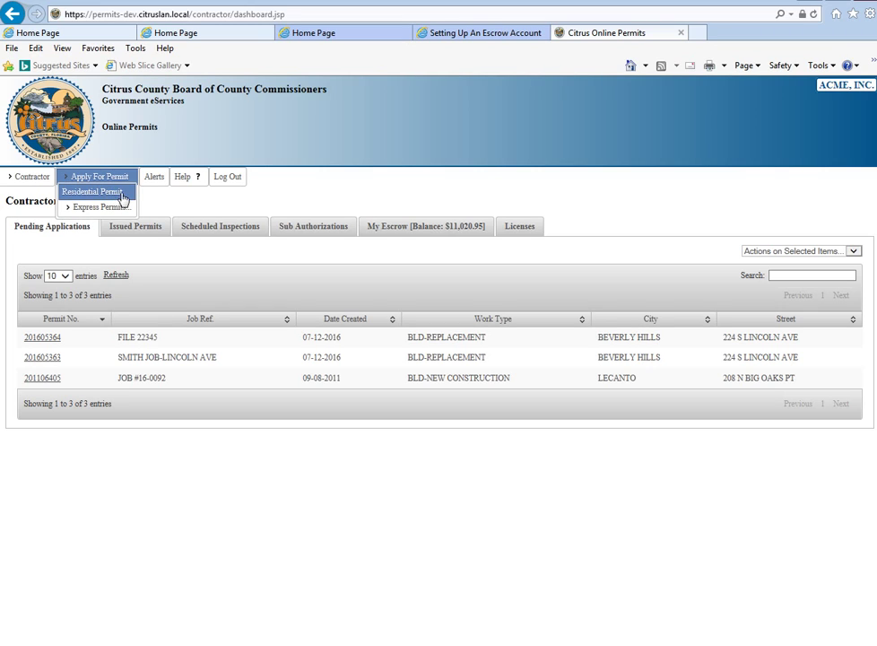
pyautogui.moveTo(128, 208)
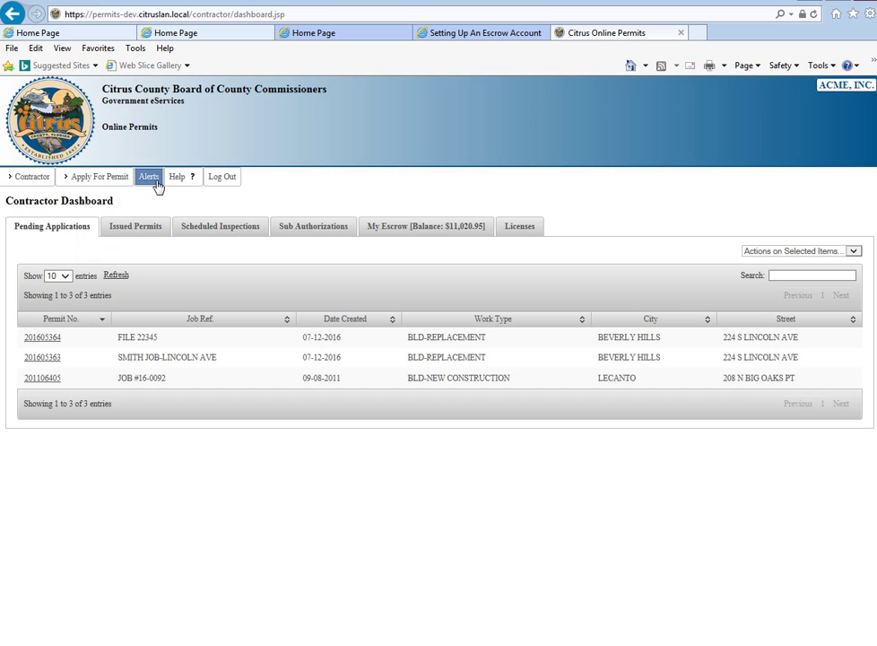
# View the Alerts page and return to the contractor dashboard
pyautogui.click(149, 178)
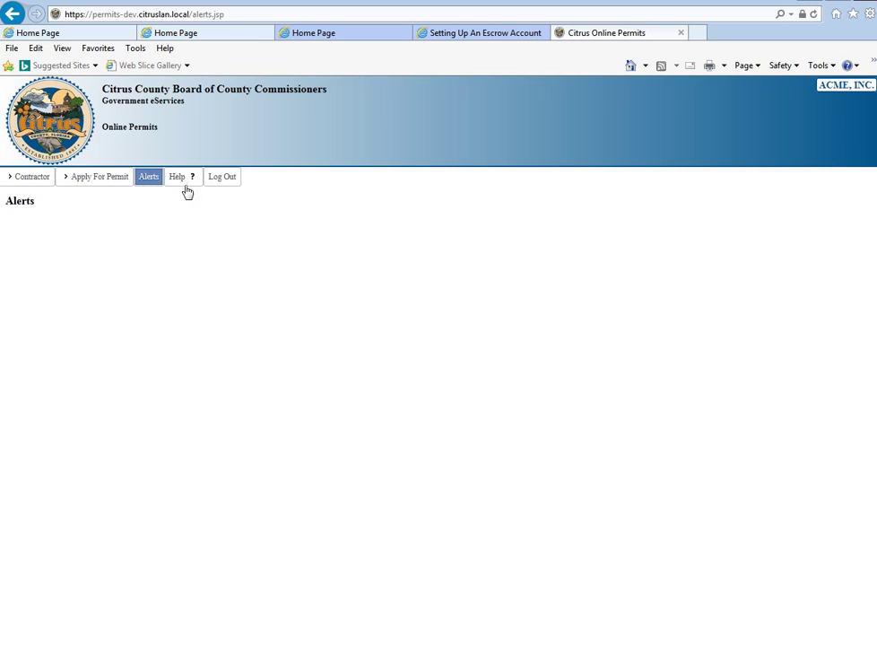
pyautogui.moveTo(23, 179)
pyautogui.click(38, 196)
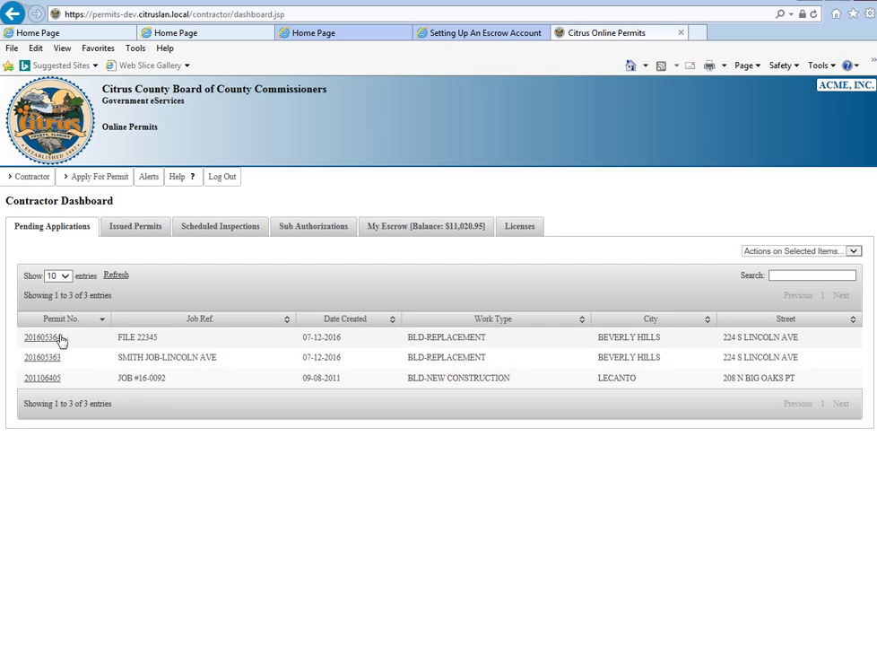
# Examine the contractor's issued permits, scheduled inspections and sub authorizations on the dashboard
pyautogui.click(136, 231)
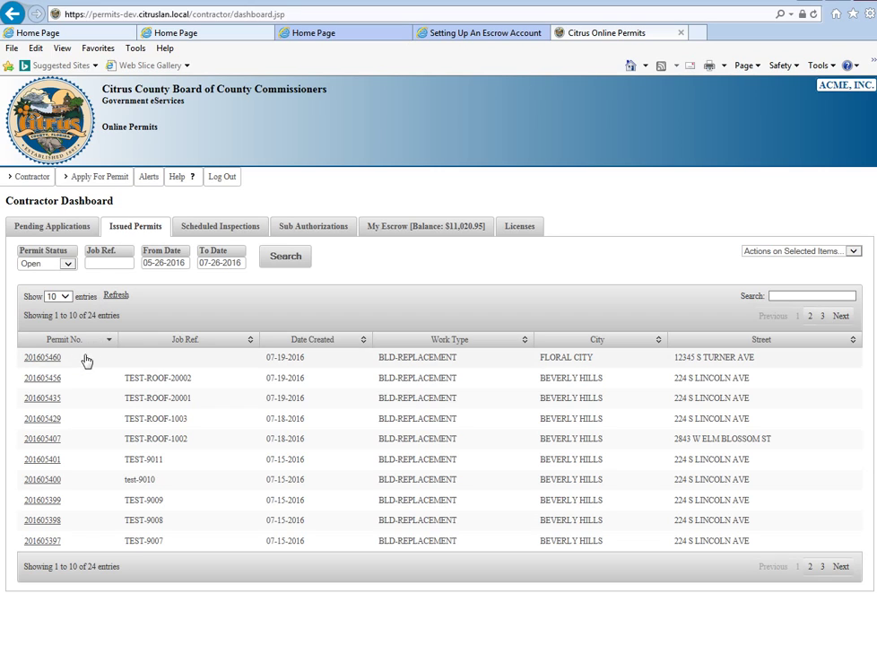
pyautogui.click(222, 230)
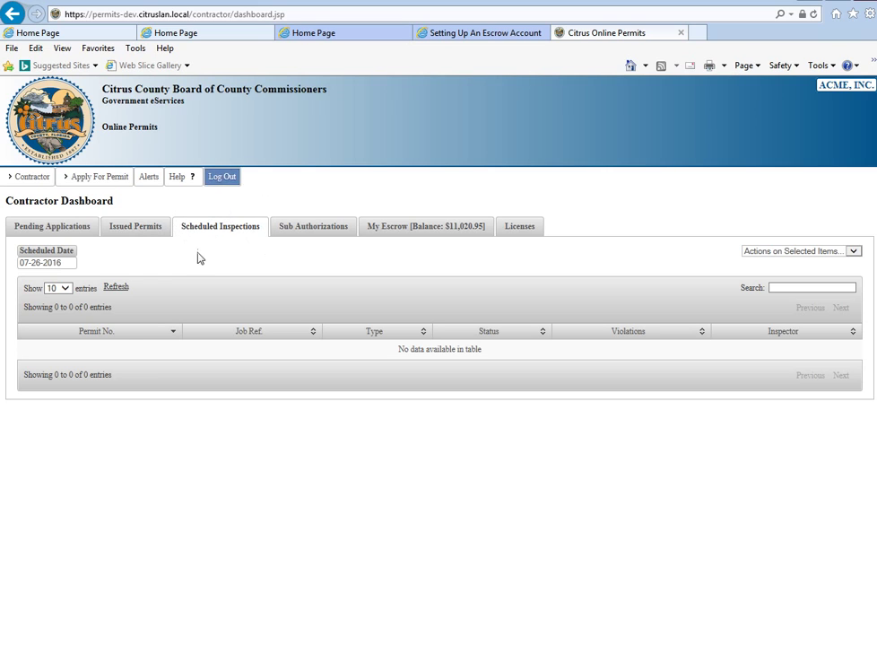
pyautogui.click(336, 226)
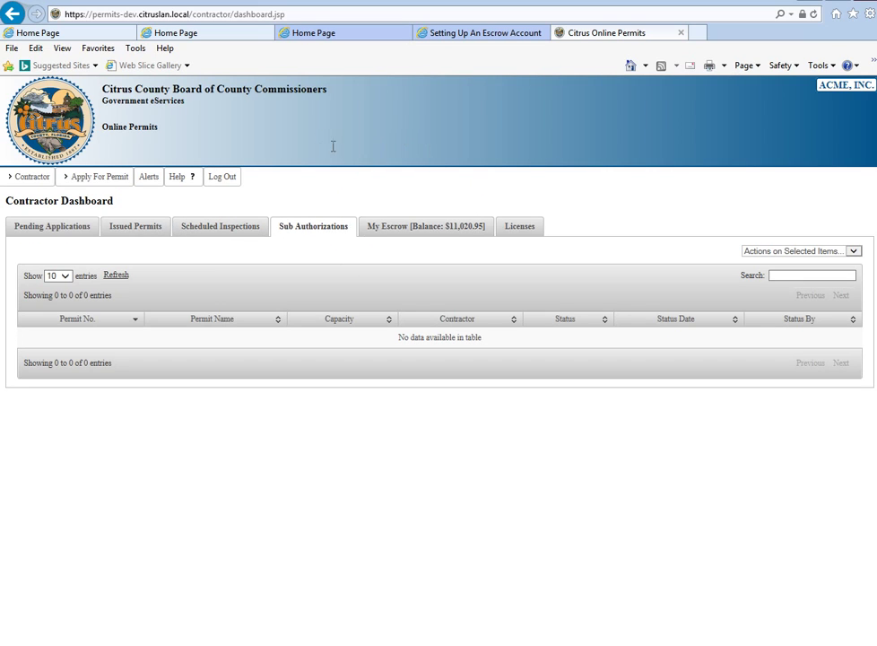
pyautogui.click(435, 230)
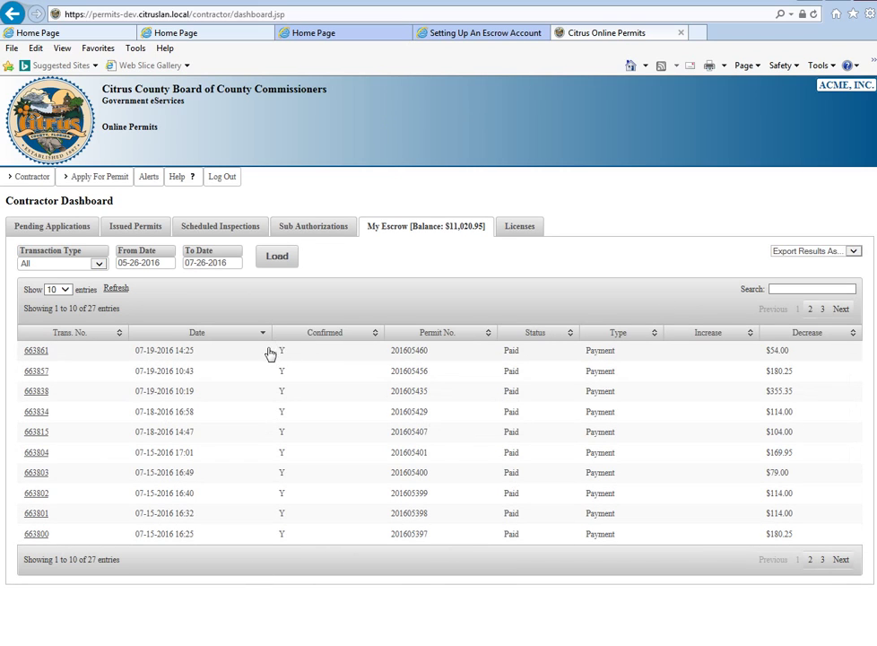
pyautogui.click(40, 352)
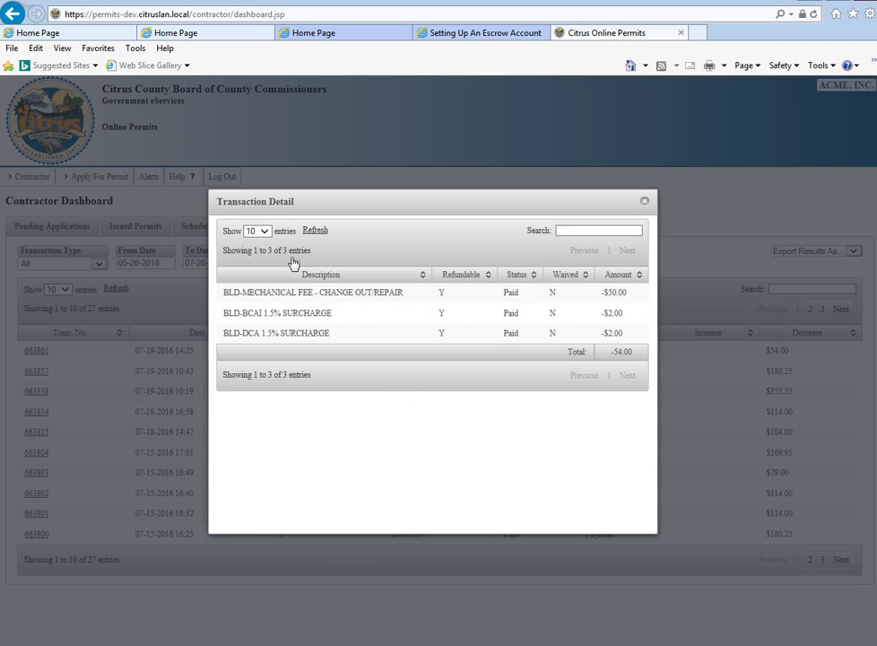
pyautogui.click(644, 202)
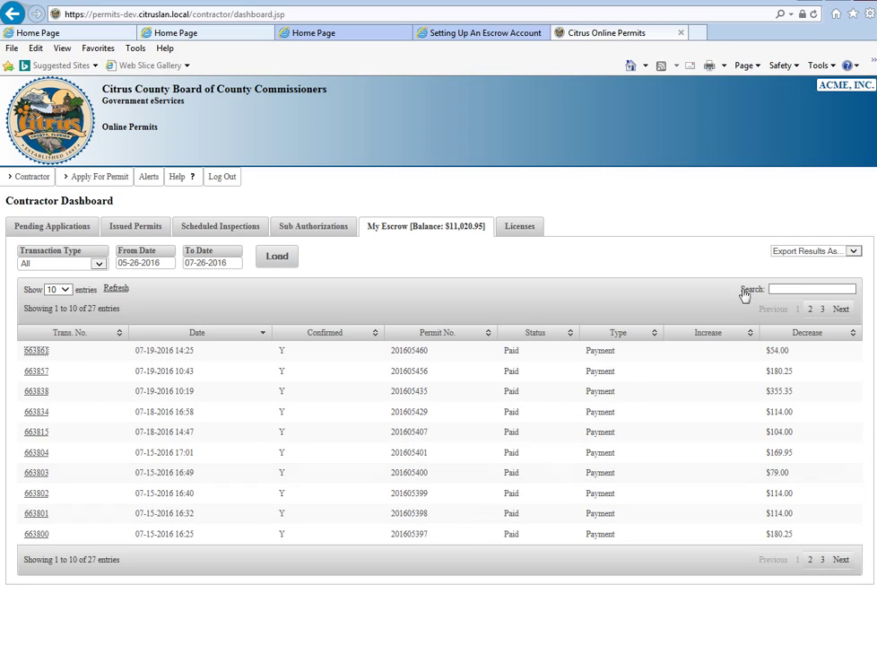
# Export the escrow transactions as a PDF report, read through it, and return to the escrow list's transaction type options
pyautogui.click(854, 252)
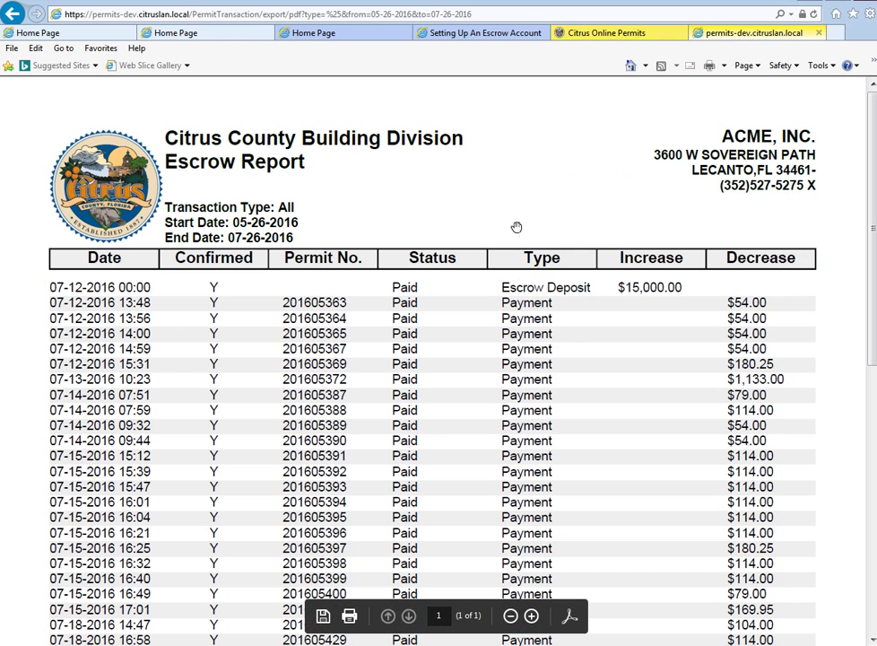
pyautogui.scroll(-5, 538, 269)
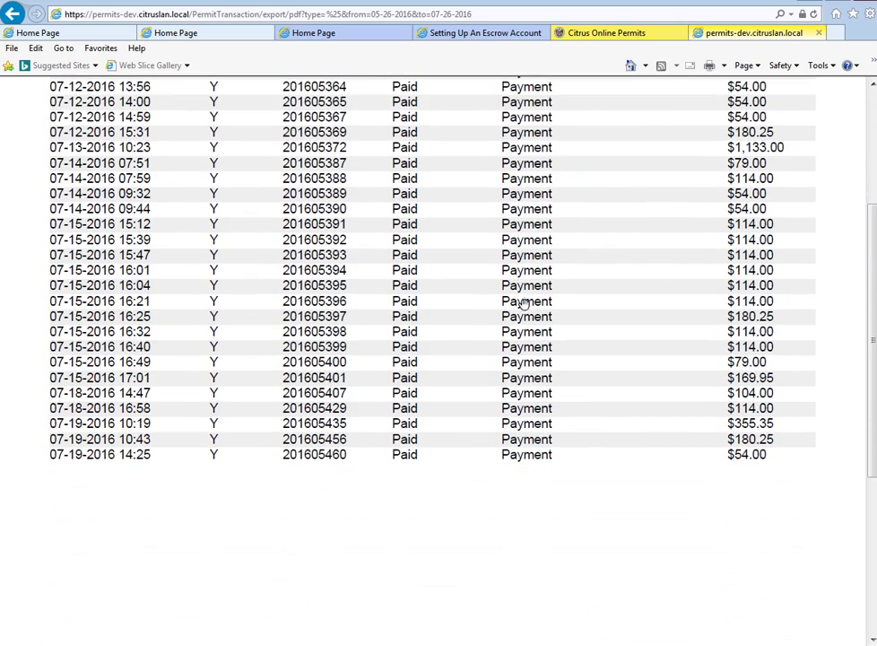
pyautogui.scroll(1, 526, 310)
pyautogui.scroll(3, 527, 309)
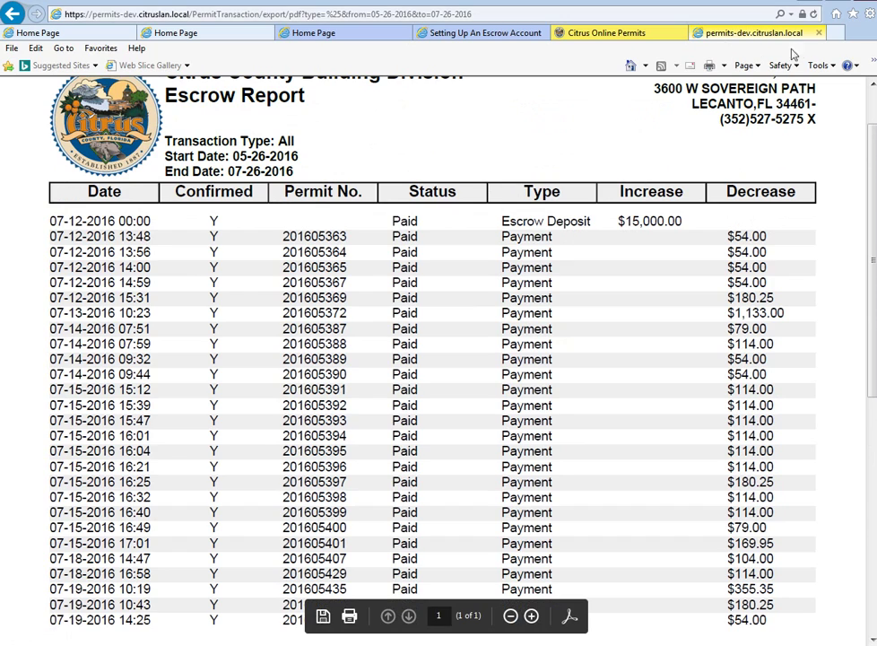
pyautogui.click(619, 33)
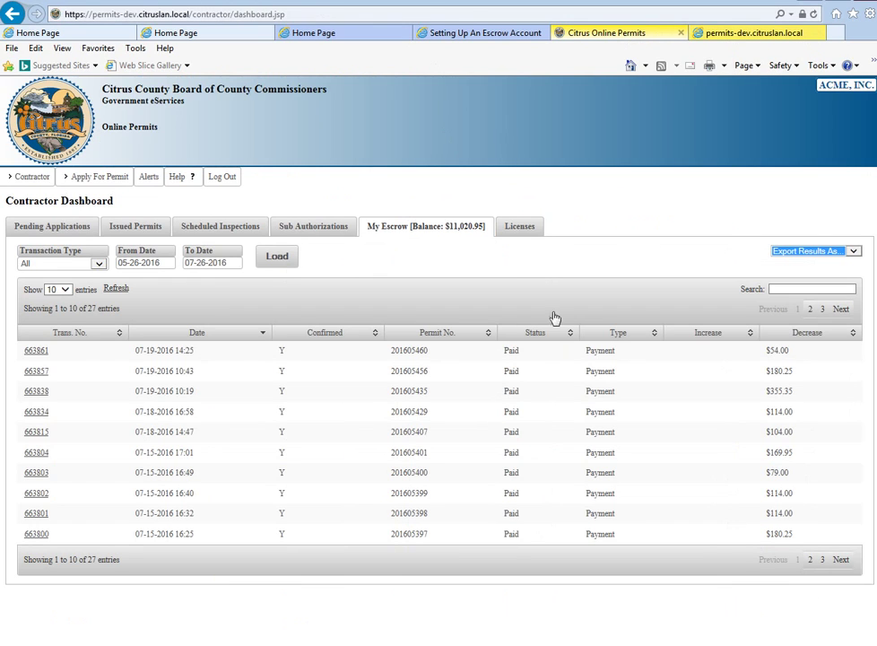
pyautogui.click(97, 263)
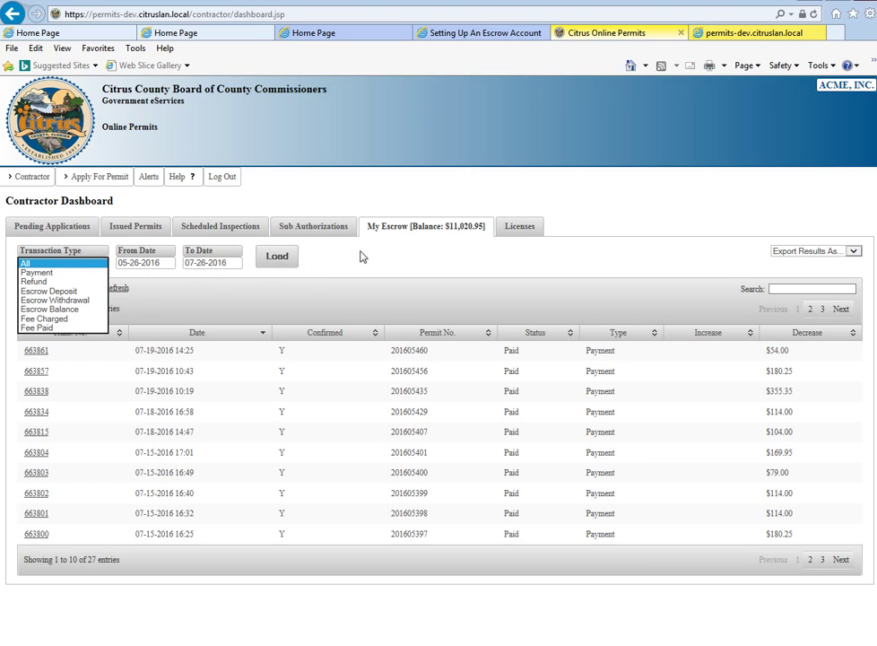
# Examine the contractor's State / Trade, General and Insurance licenses, and return to the pending applications
pyautogui.click(522, 227)
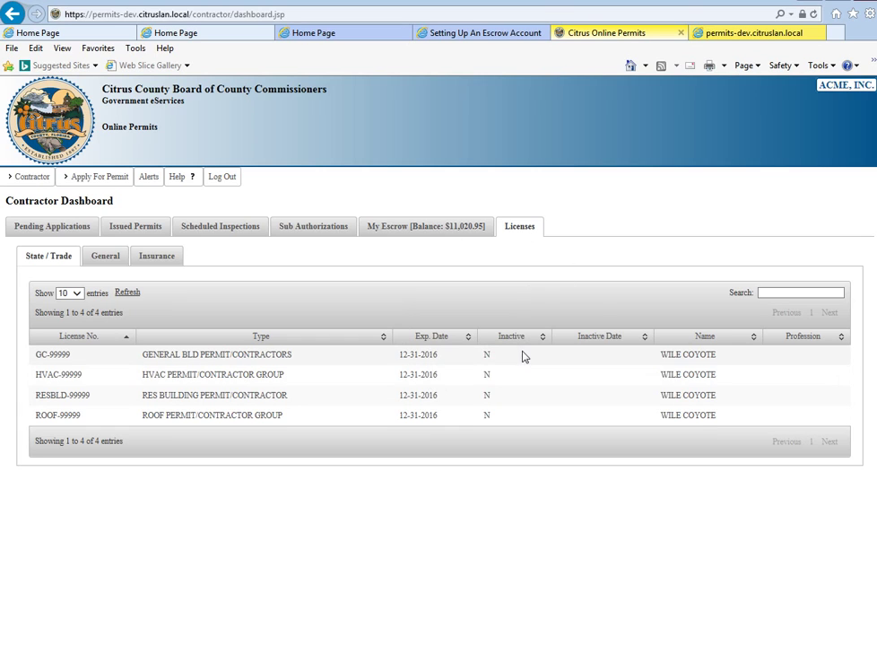
pyautogui.click(105, 257)
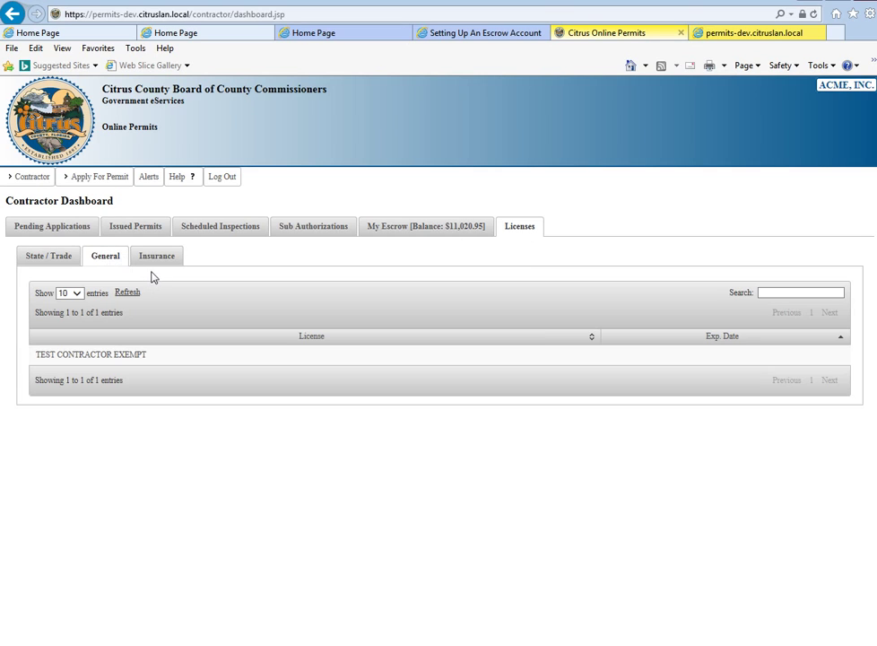
pyautogui.click(167, 260)
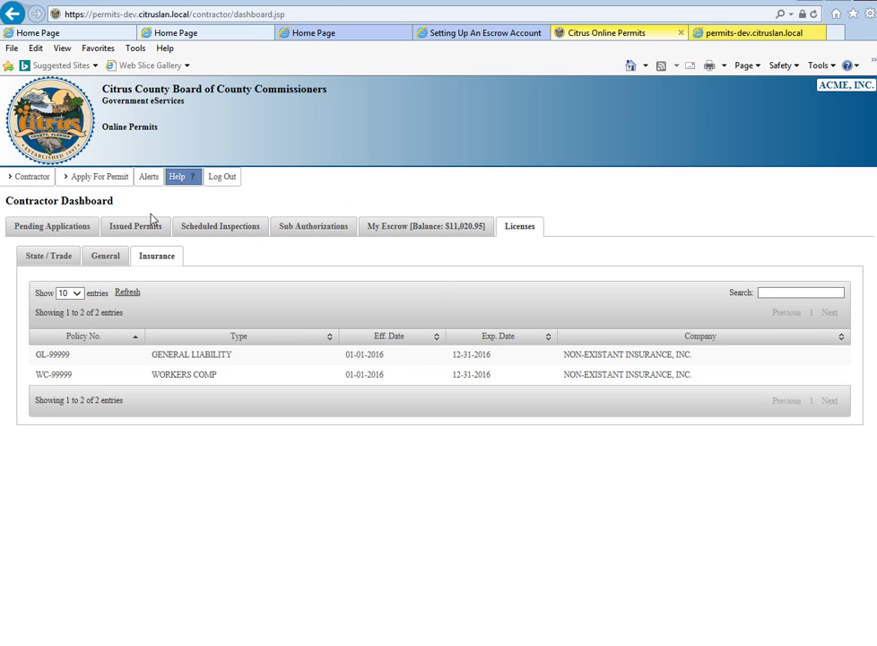
pyautogui.click(75, 232)
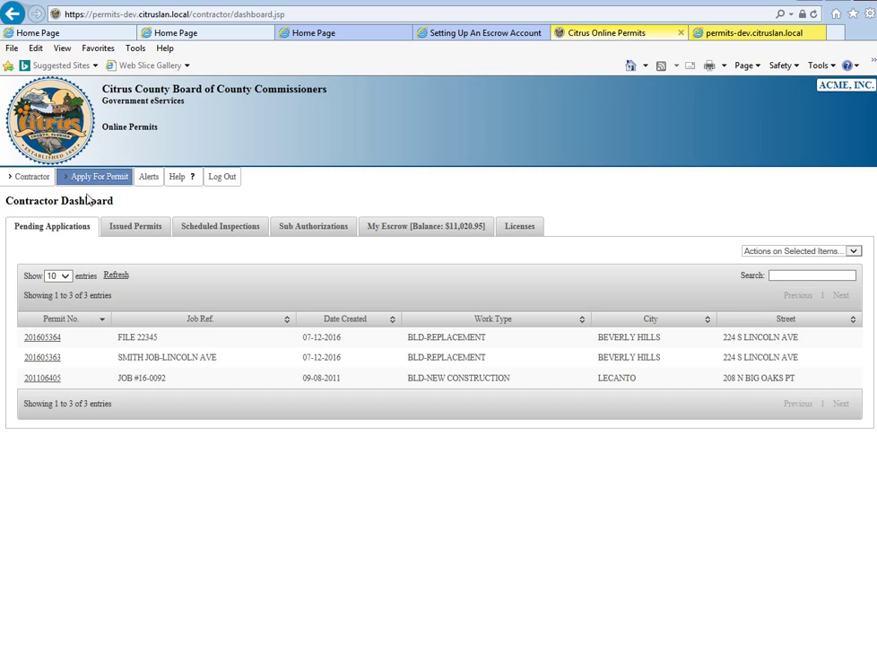